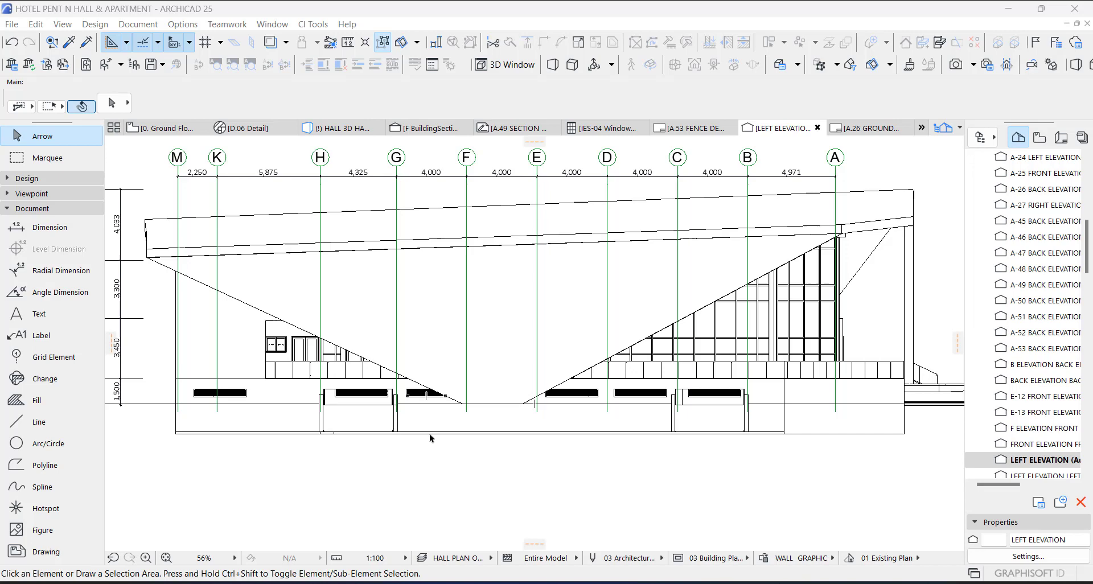
# Step: Frame the elevation so the level markers and grid bubbles M to A are visible
pyautogui.scroll(5, 431, 394)
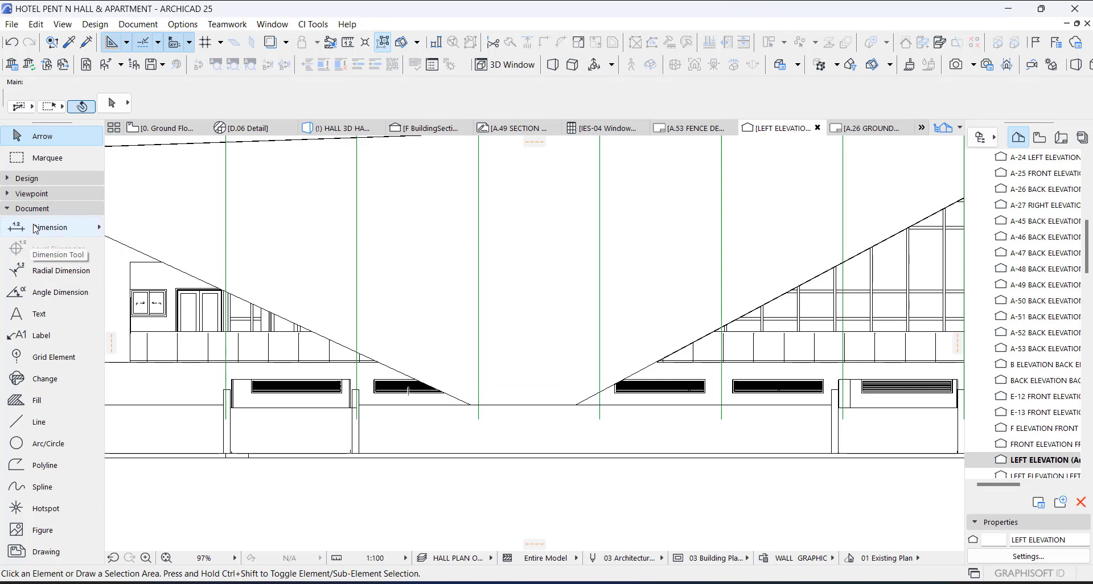
pyautogui.scroll(-2, 552, 370)
pyautogui.moveTo(752, 431); pyautogui.dragTo(698, 480, button='middle')
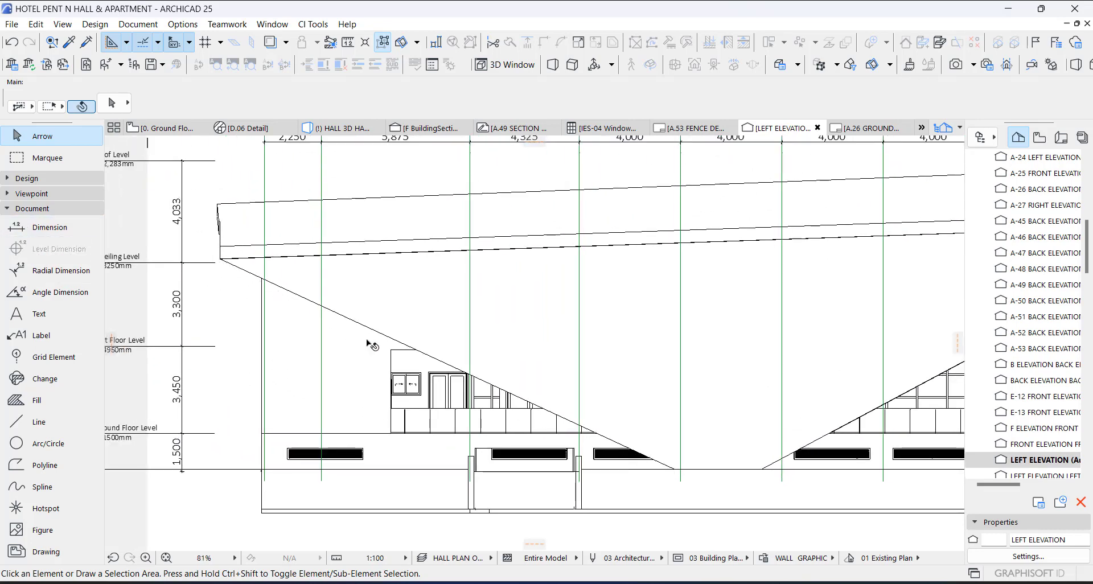
pyautogui.scroll(-3, 670, 471)
pyautogui.moveTo(709, 434); pyautogui.dragTo(476, 403, button='middle')
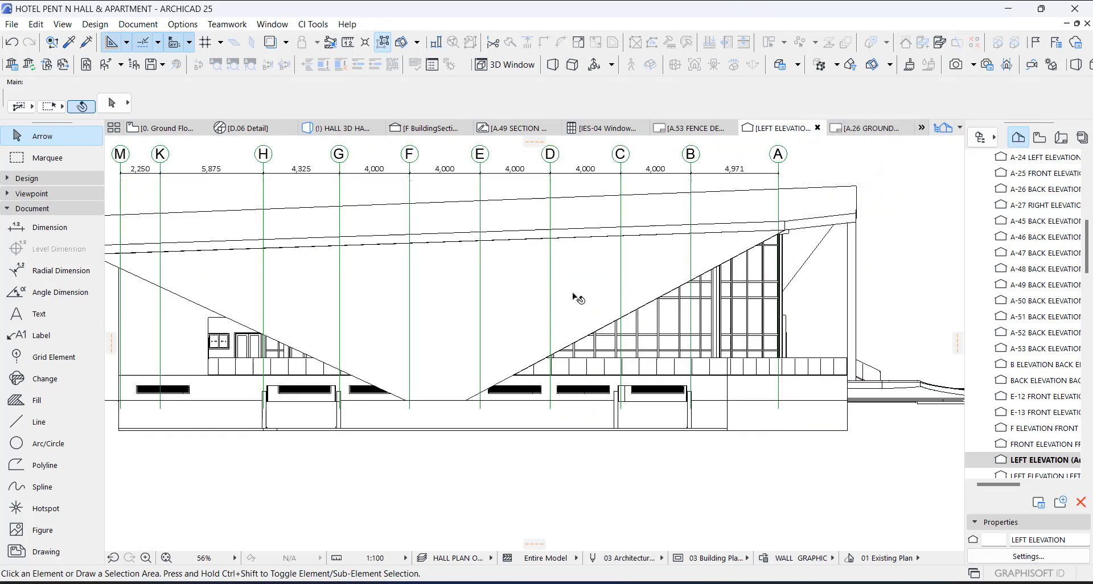
pyautogui.scroll(1, 578, 298)
pyautogui.moveTo(578, 298); pyautogui.dragTo(865, 345, button='middle')
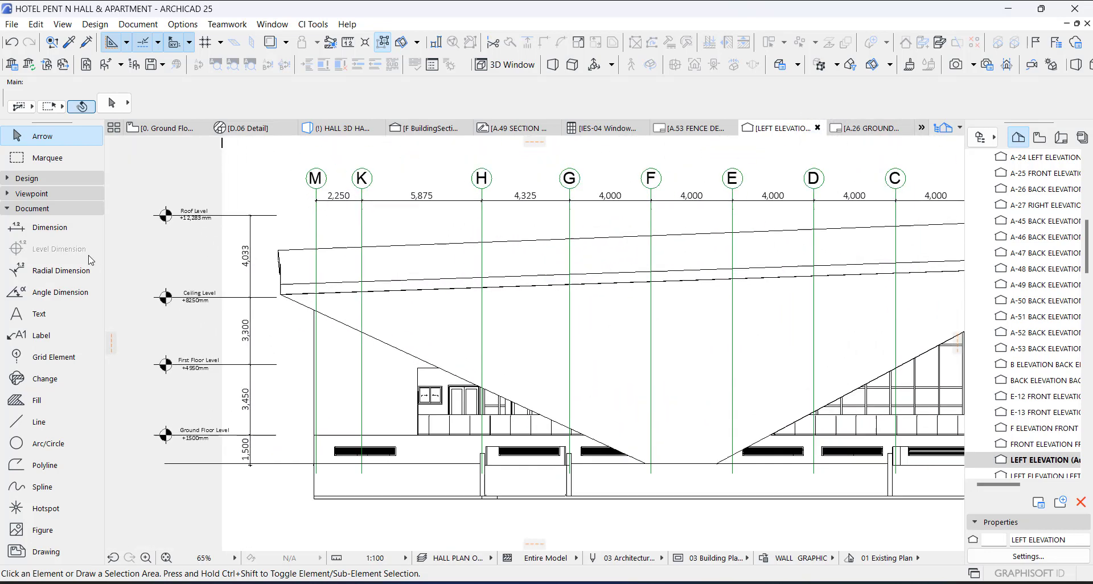
# Step: Dimension the left glazed diagonal from top corner to lower end, placing the 19,792 dimension beside it
pyautogui.click(47, 228)
pyautogui.scroll(6, 279, 296)
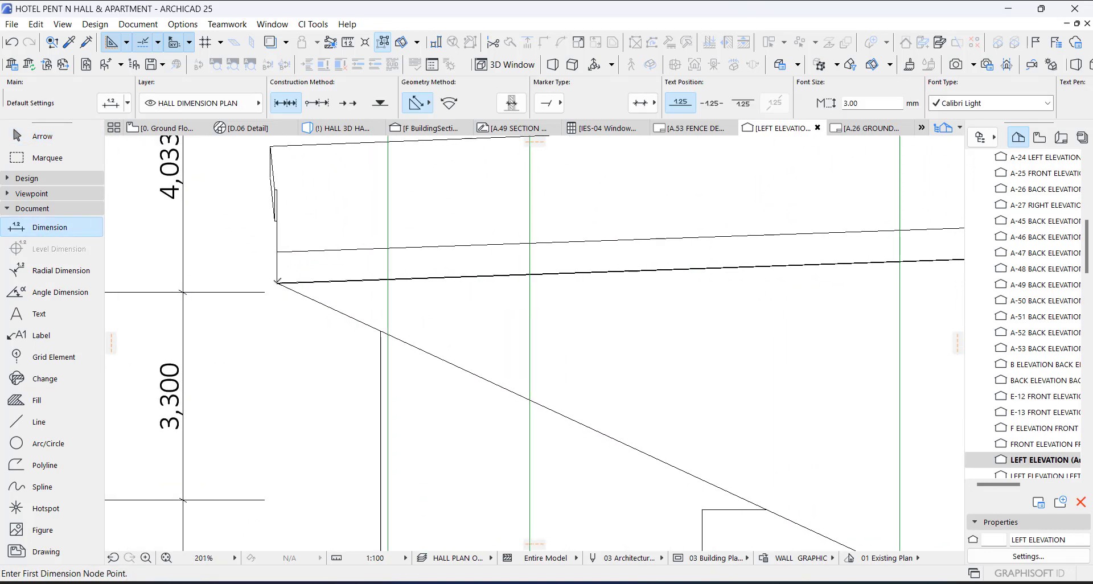
pyautogui.click(277, 281)
pyautogui.scroll(-5, 566, 368)
pyautogui.scroll(4, 556, 391)
pyautogui.click(493, 390)
pyautogui.scroll(-3, 556, 410)
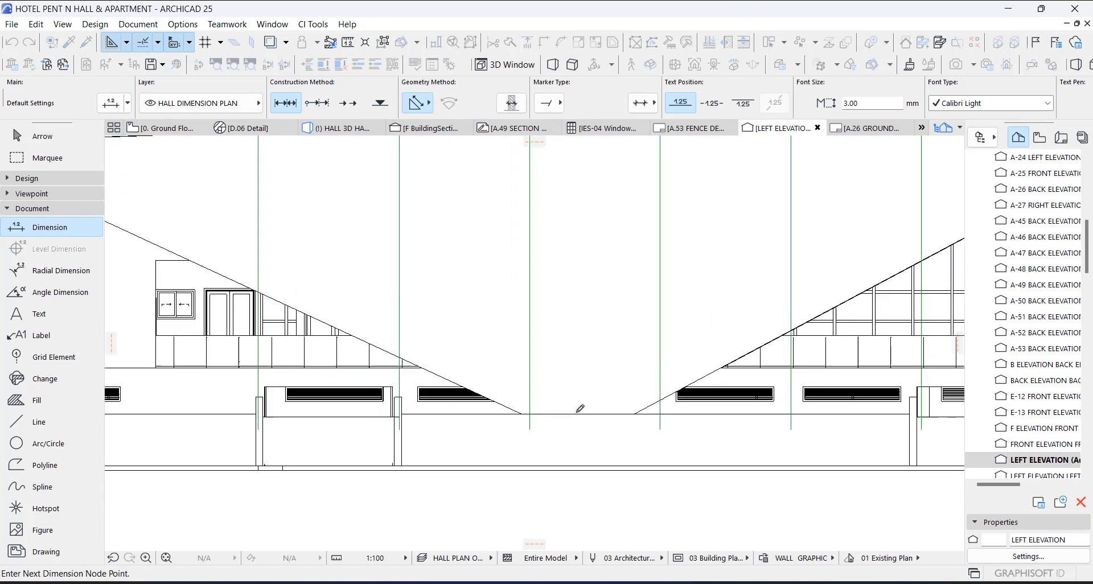
pyautogui.rightClick(469, 304)
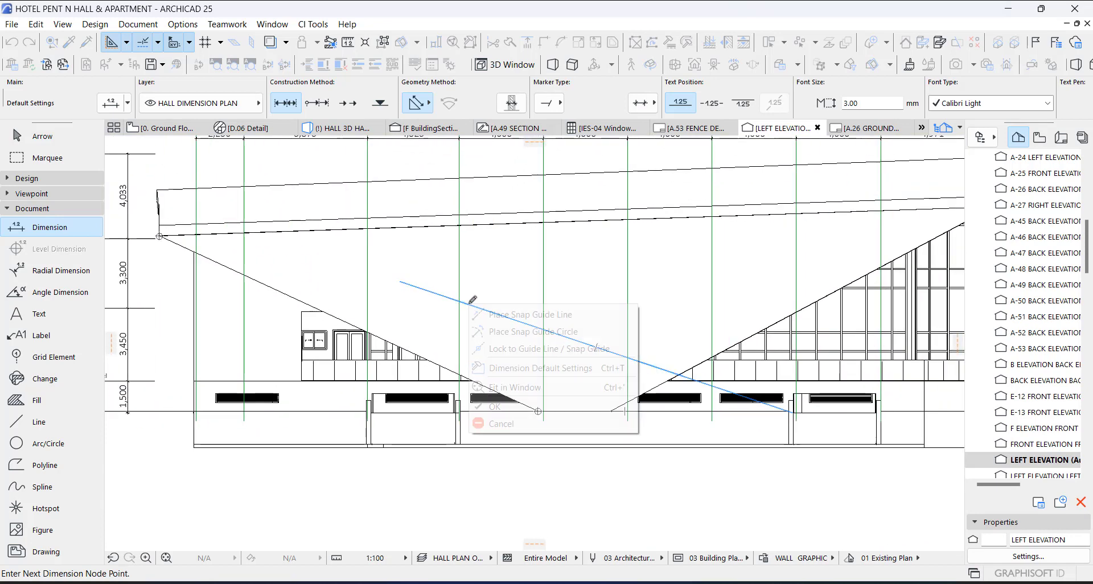
pyautogui.click(497, 406)
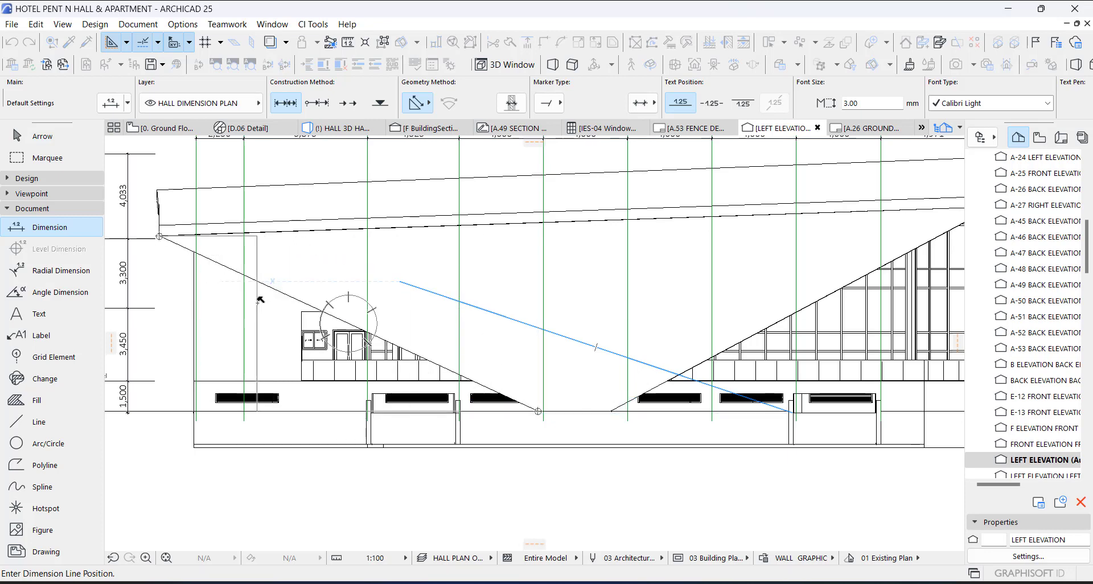
pyautogui.scroll(3, 267, 288)
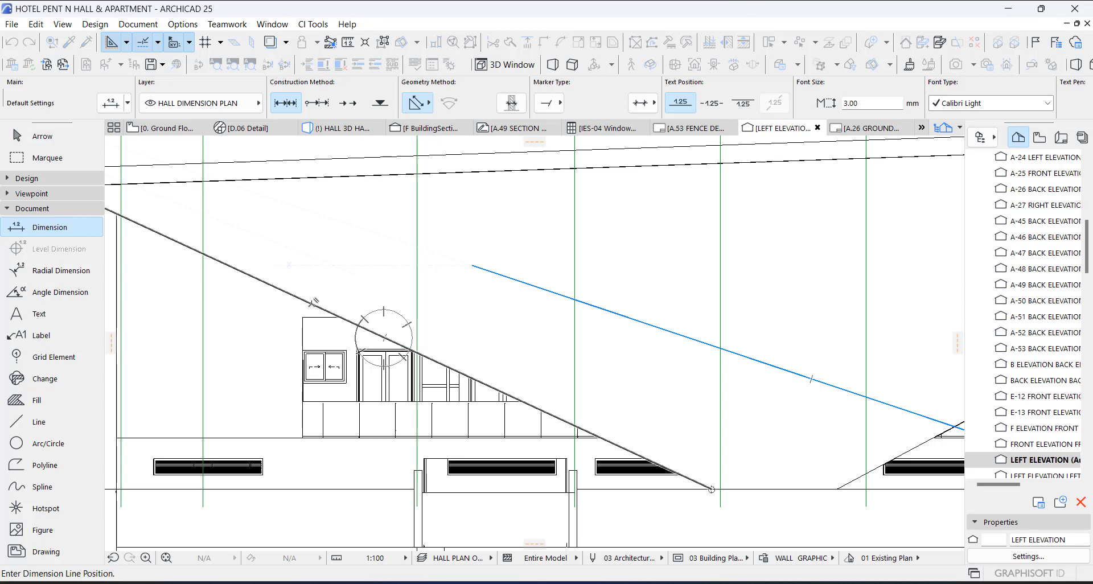
pyautogui.click(342, 286)
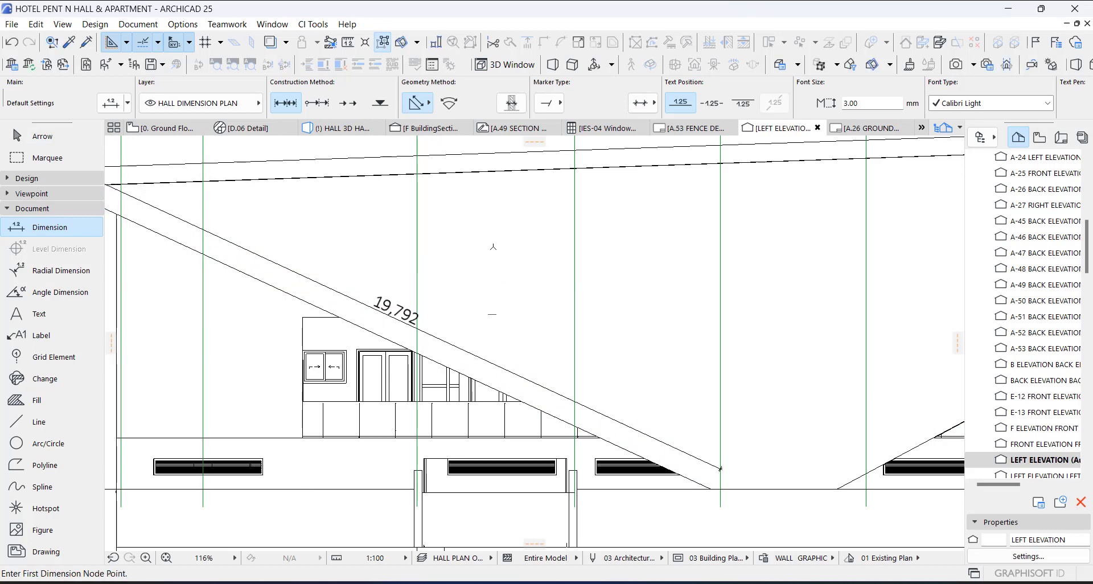
pyautogui.click(416, 107)
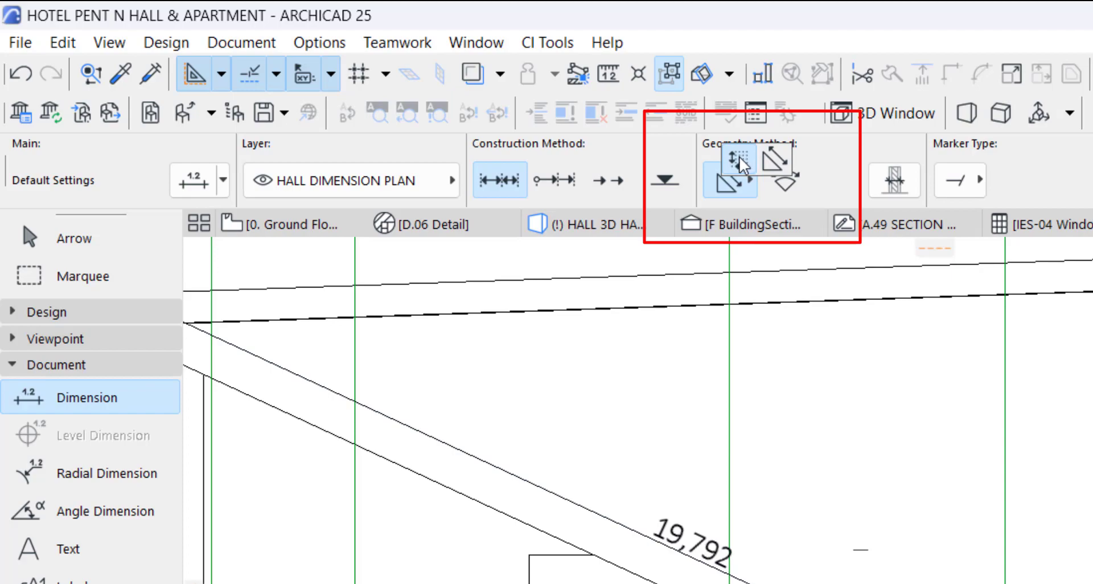
# Step: Switch the dimension Geometry Method to the sloped option for true inclined lengths
pyautogui.click(781, 156)
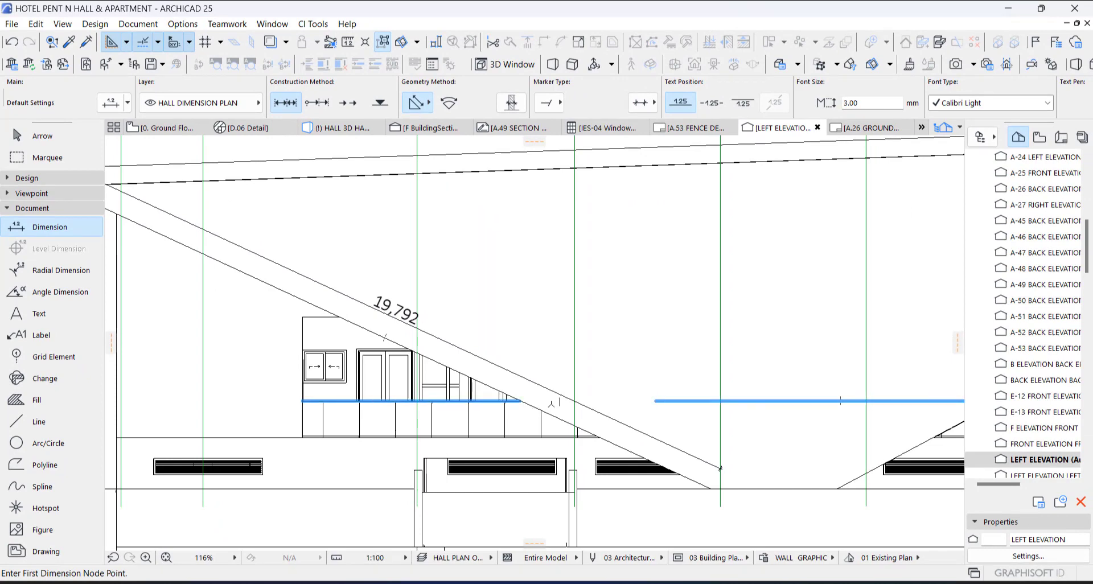
# Step: Dimension the right glazed diagonal from its lower end, placing the 20,568 dimension along the slope
pyautogui.scroll(-3, 480, 351)
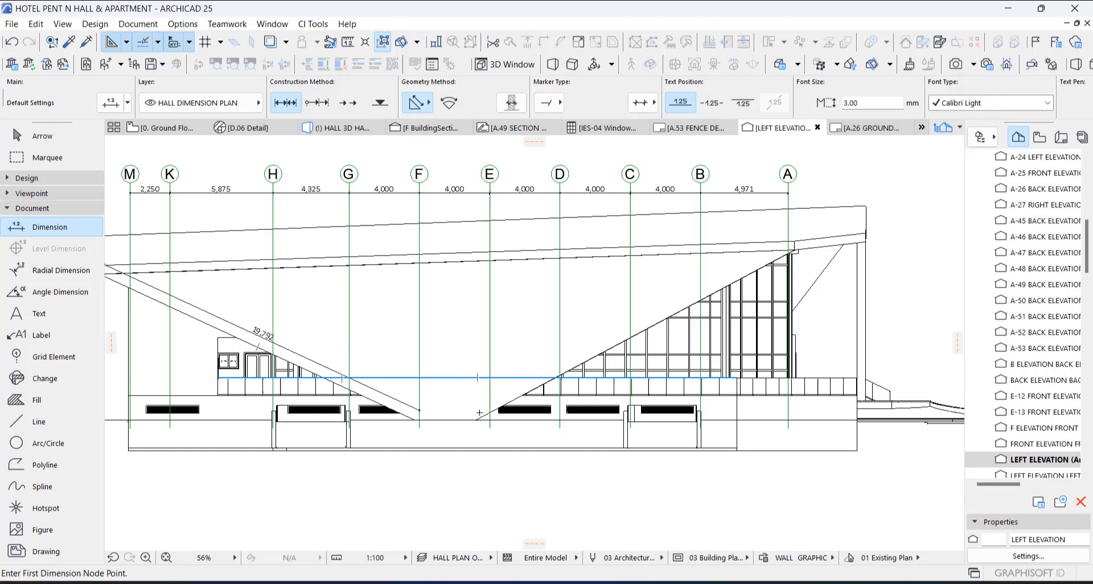
pyautogui.scroll(3, 668, 400)
pyautogui.click(476, 425)
pyautogui.scroll(-3, 476, 425)
pyautogui.scroll(5, 655, 246)
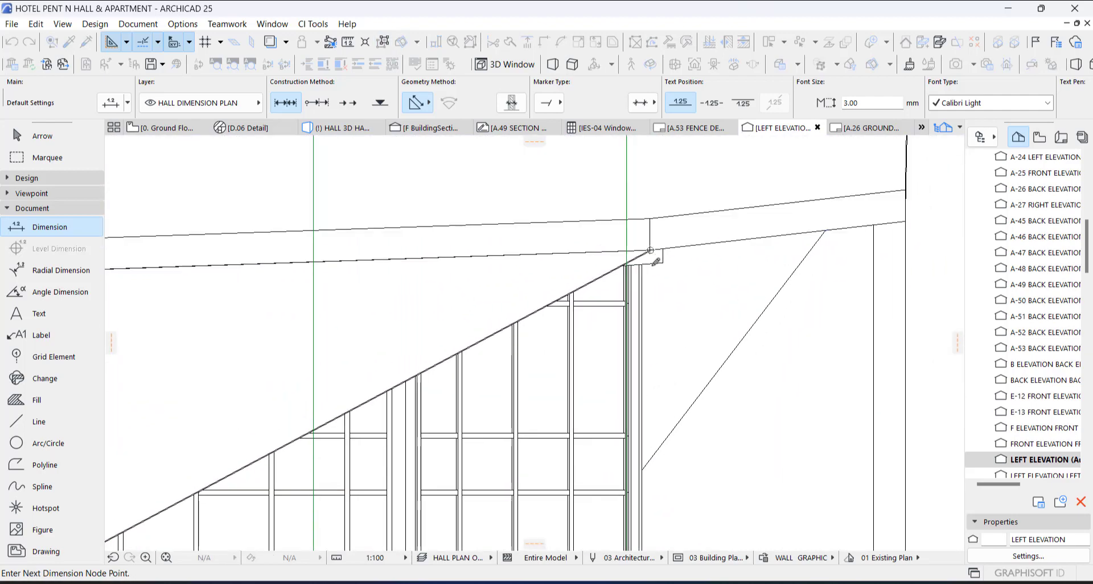
pyautogui.scroll(-3, 655, 247)
pyautogui.scroll(-2, 503, 323)
pyautogui.rightClick(515, 333)
pyautogui.click(532, 410)
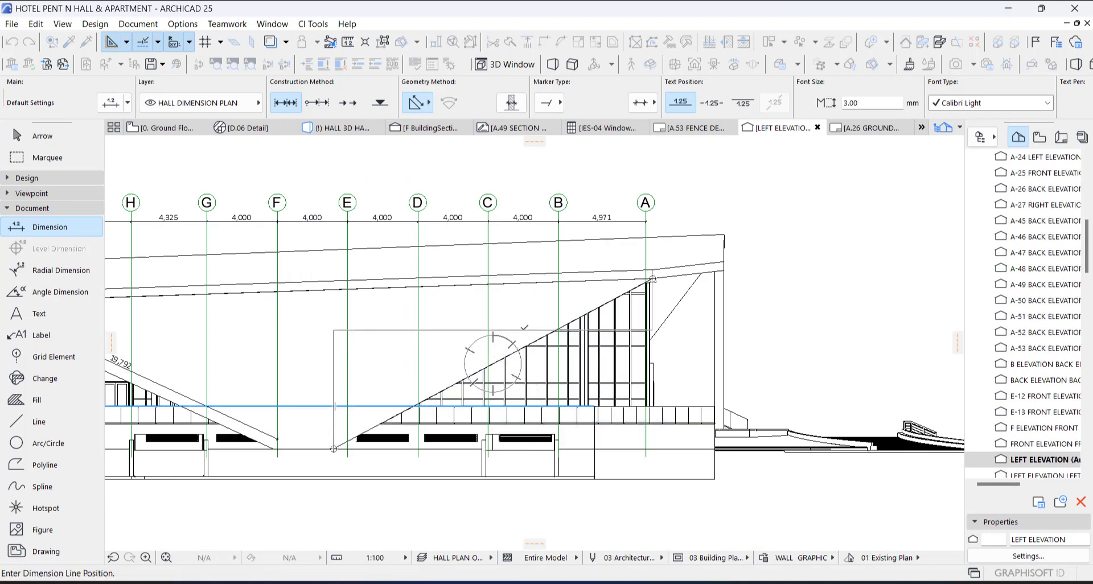
pyautogui.scroll(1, 516, 329)
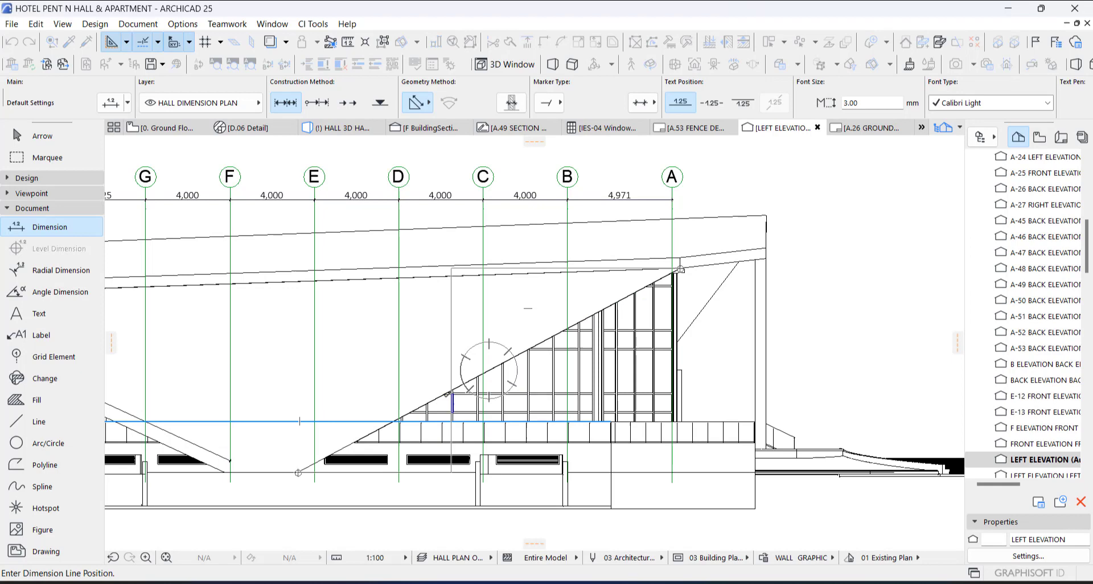
pyautogui.scroll(3, 447, 393)
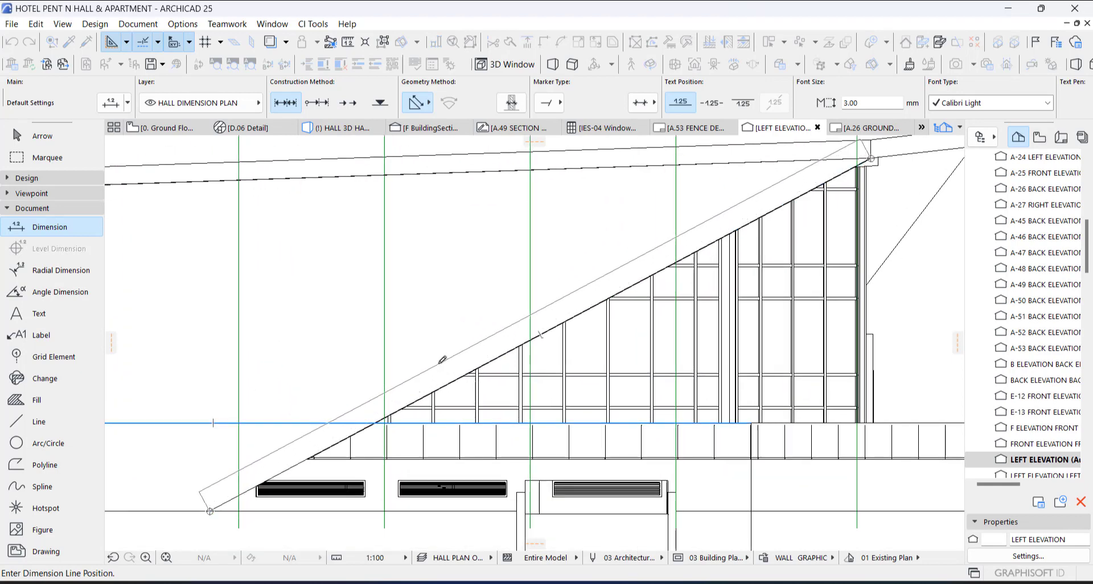
pyautogui.click(442, 360)
pyautogui.scroll(-5, 442, 359)
pyautogui.scroll(2, 513, 284)
pyautogui.scroll(1, 425, 342)
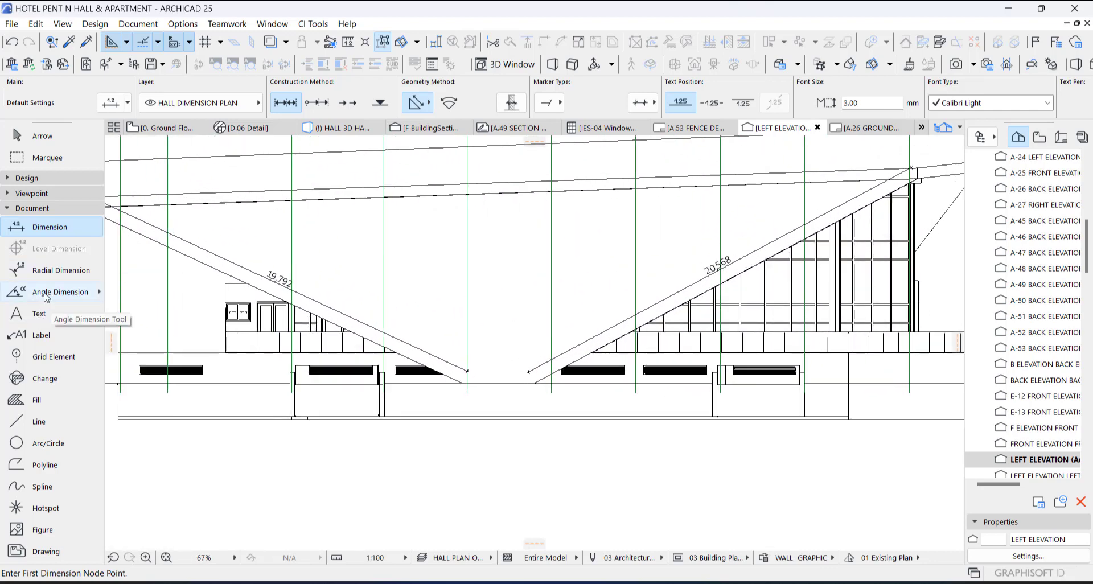
pyautogui.scroll(4, 433, 360)
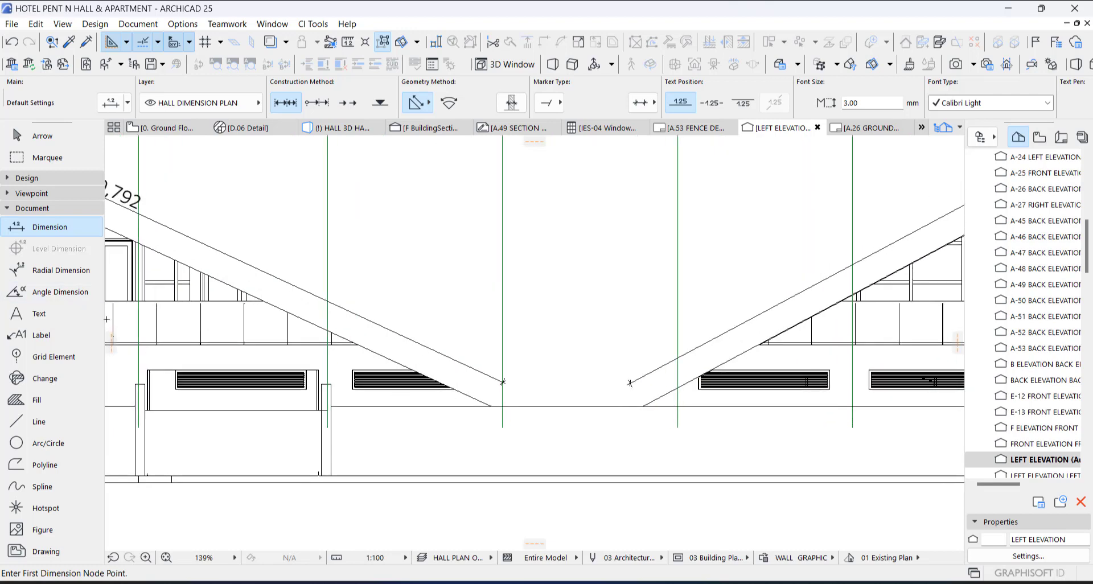
# Step: Add a 26° angle dimension between the left glazed diagonal and the horizontal base line
pyautogui.press('Escape')
pyautogui.click(53, 293)
pyautogui.scroll(6, 517, 410)
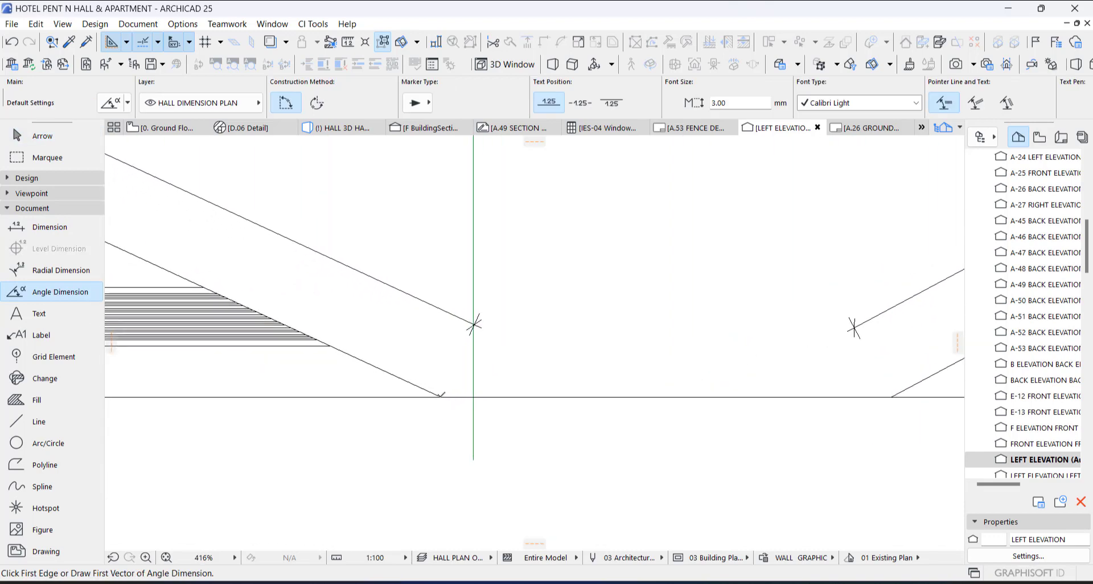
pyautogui.click(441, 397)
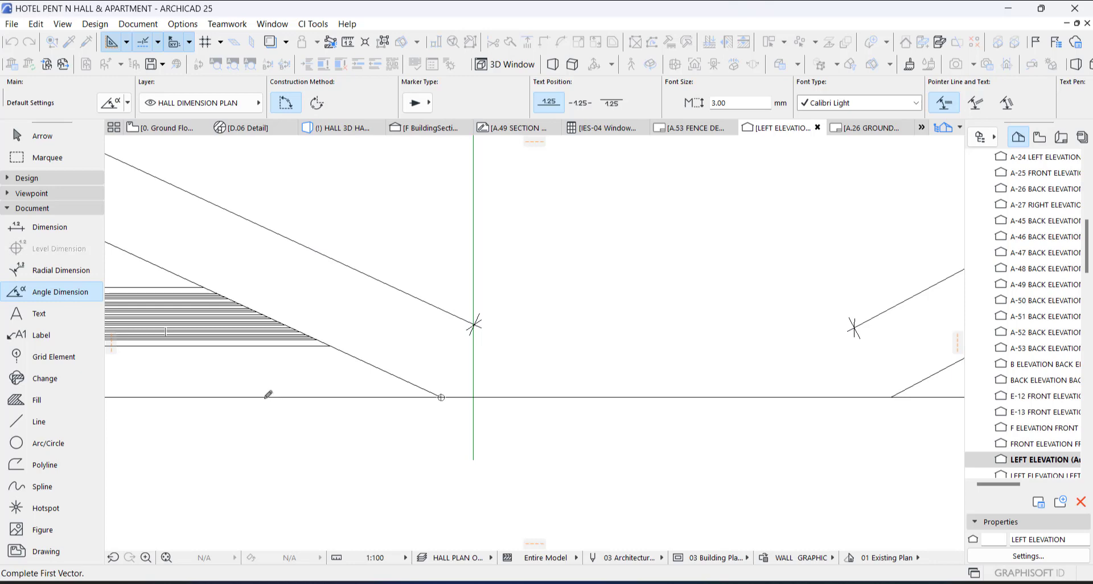
pyautogui.click(339, 347)
pyautogui.scroll(3, 421, 378)
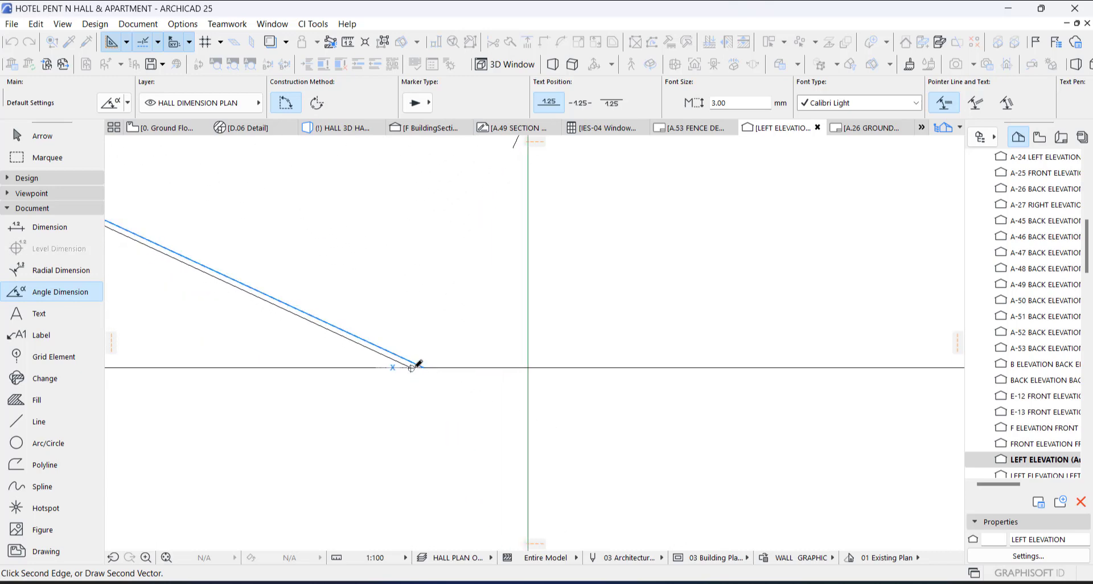
pyautogui.click(412, 367)
pyautogui.scroll(-3, 556, 371)
pyautogui.click(283, 367)
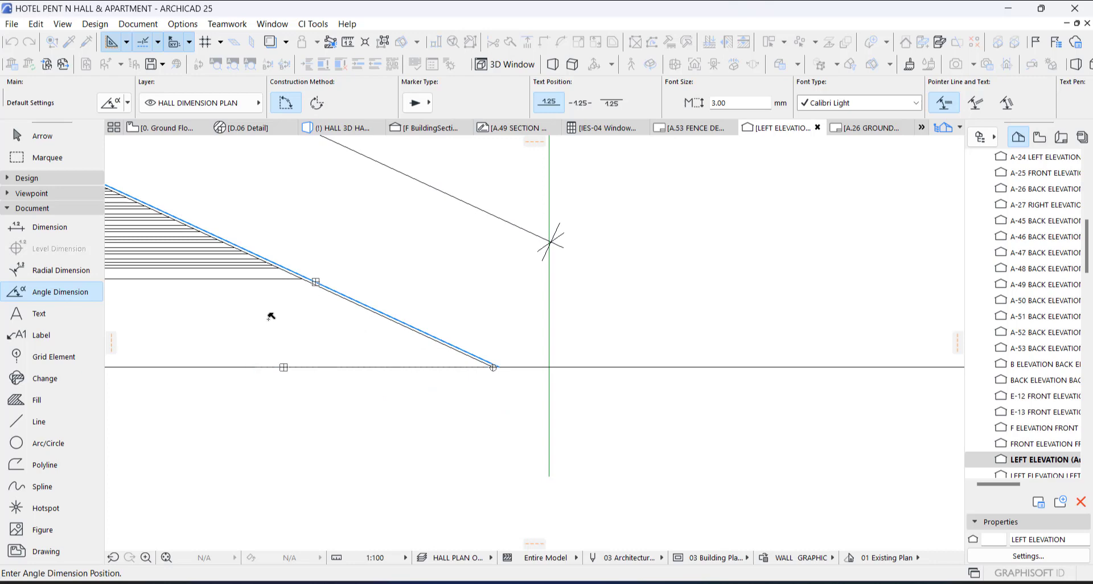
pyautogui.click(238, 312)
pyautogui.scroll(-3, 255, 379)
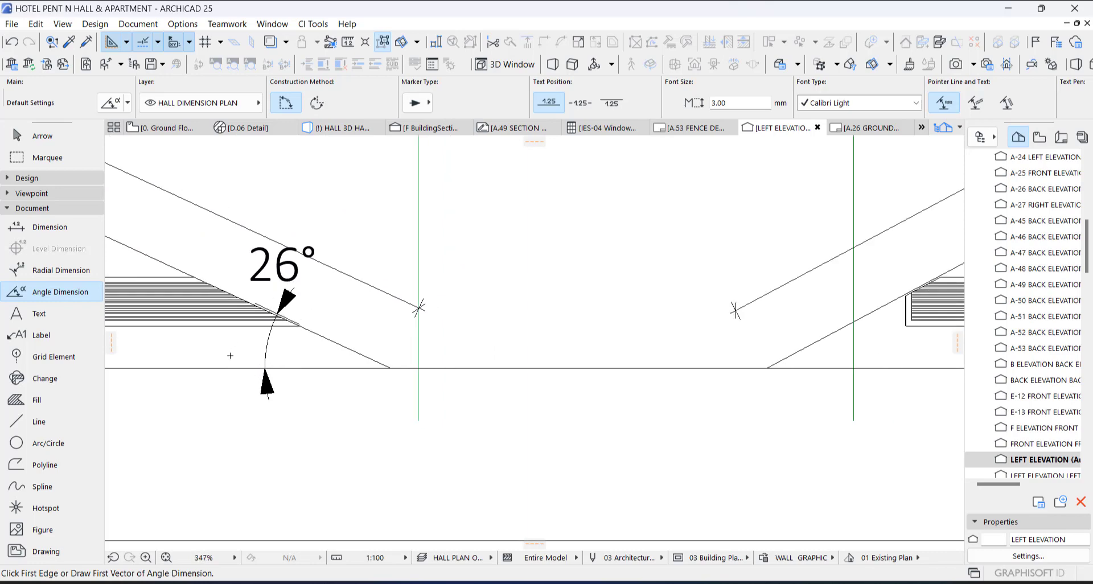
pyautogui.moveTo(230, 355); pyautogui.dragTo(452, 343, button='middle')
pyautogui.scroll(3, 378, 392)
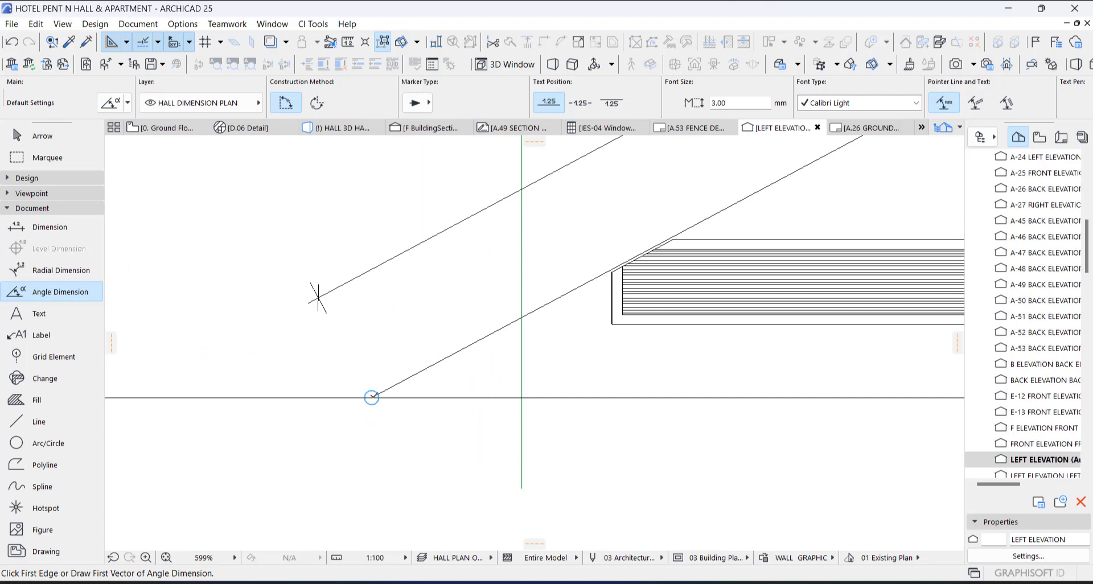
pyautogui.click(371, 397)
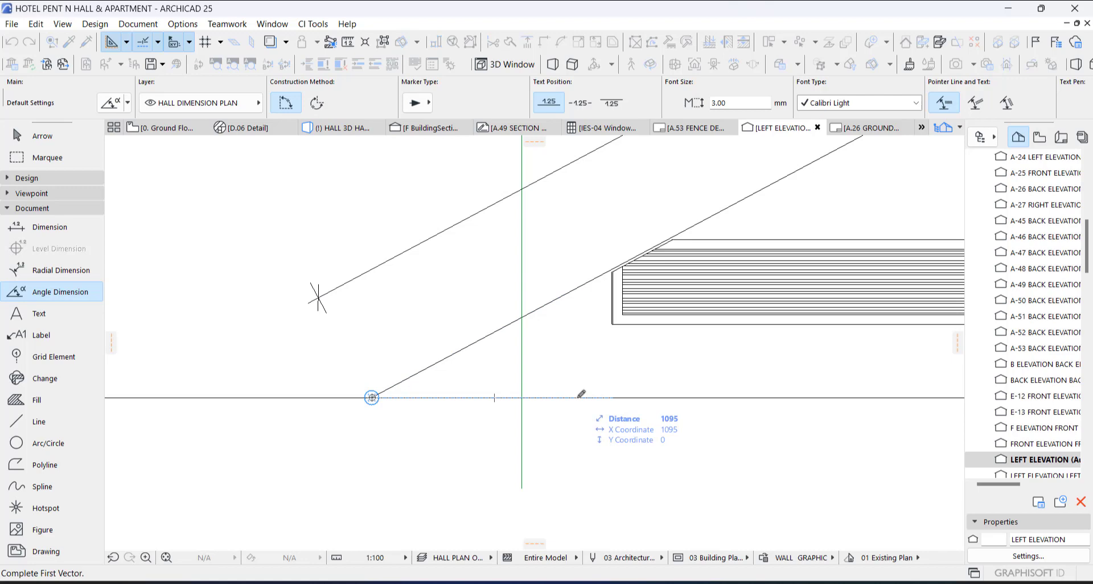
pyautogui.click(577, 397)
pyautogui.scroll(5, 373, 397)
pyautogui.click(368, 453)
pyautogui.scroll(-4, 345, 481)
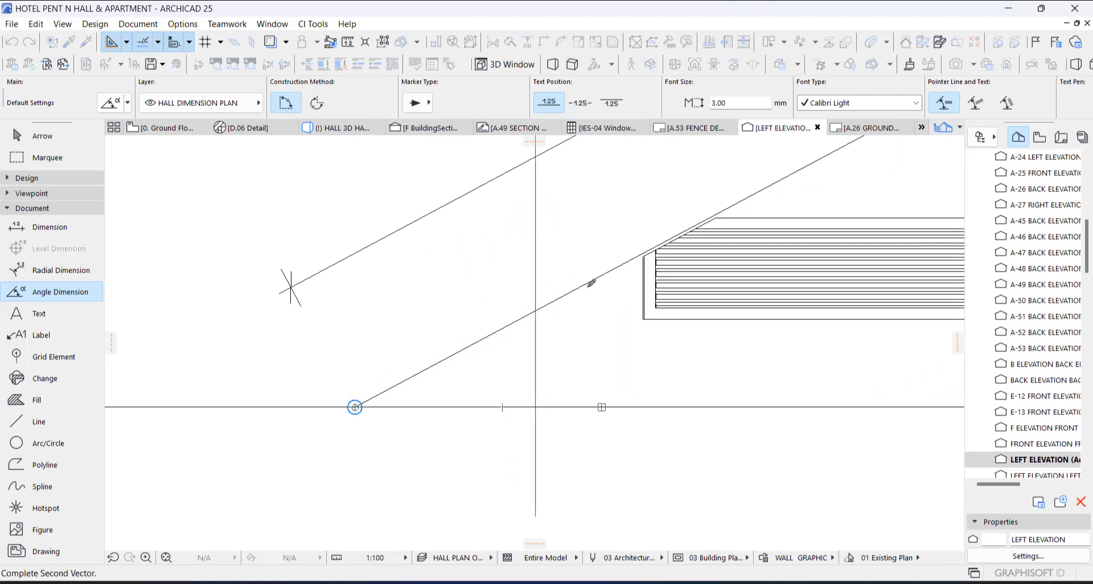
pyautogui.click(592, 282)
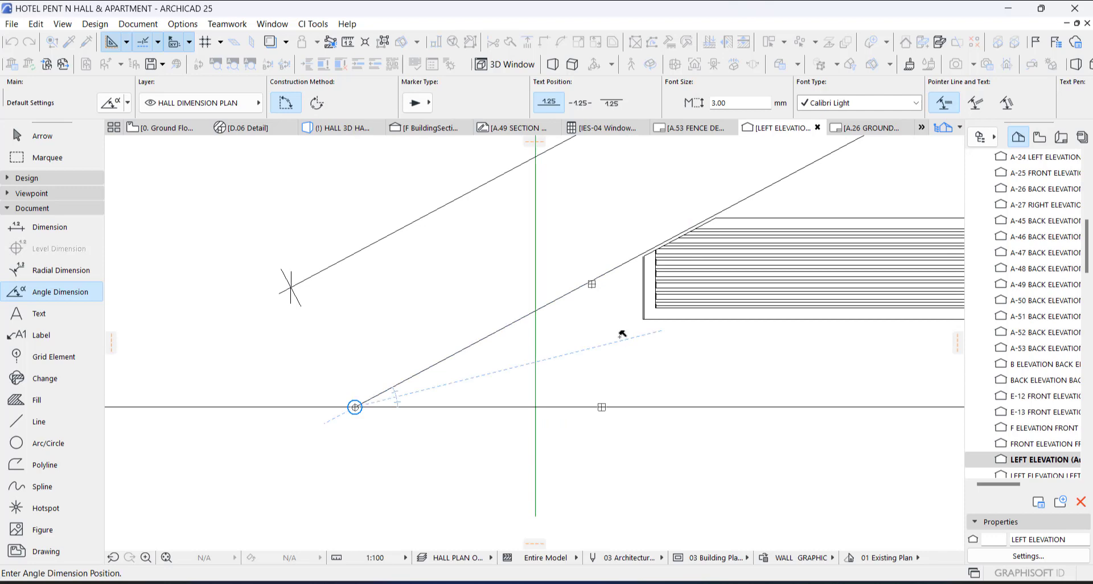
pyautogui.scroll(3, 600, 289)
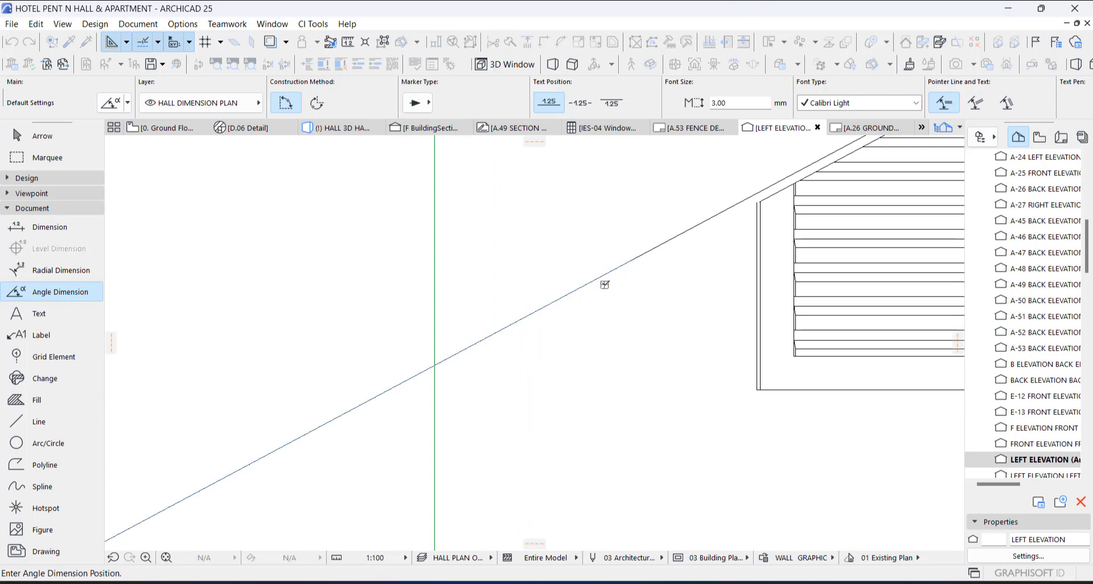
pyautogui.scroll(-1, 604, 285)
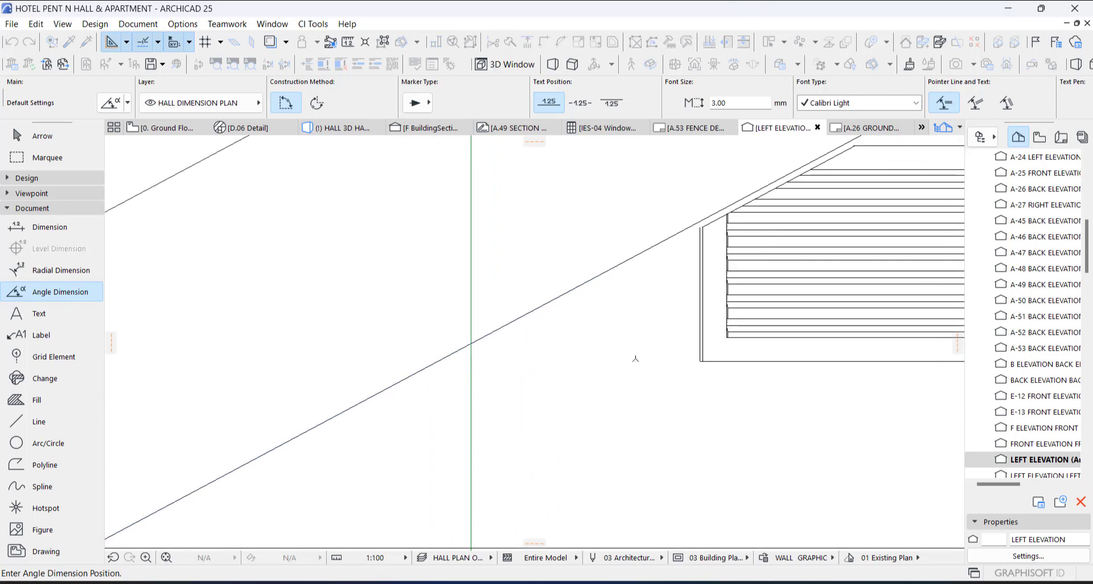
pyautogui.click(742, 412)
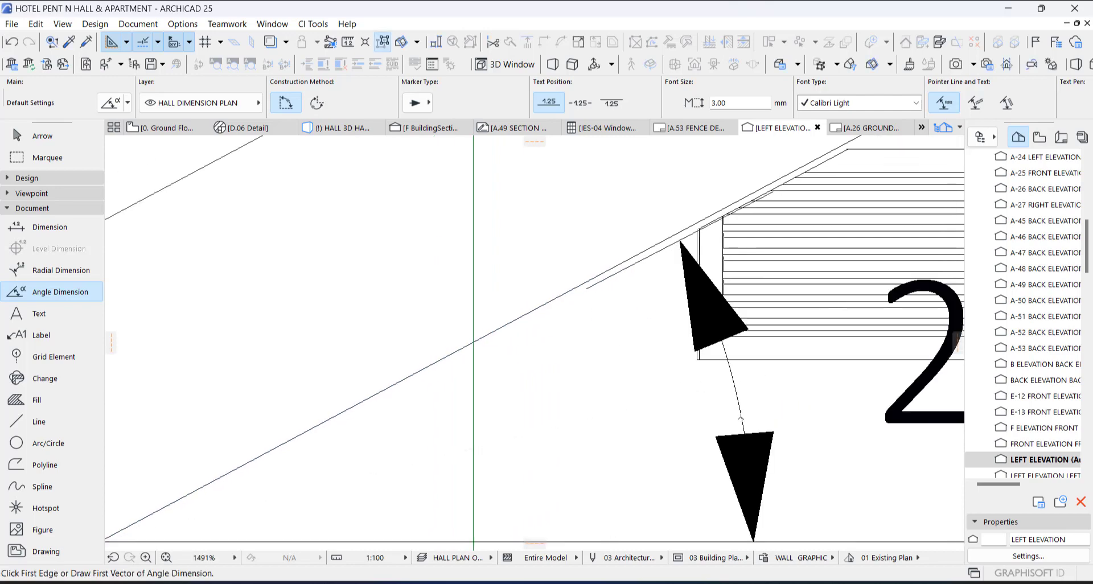
pyautogui.press('Escape')
pyautogui.click(685, 243)
pyautogui.click(681, 240)
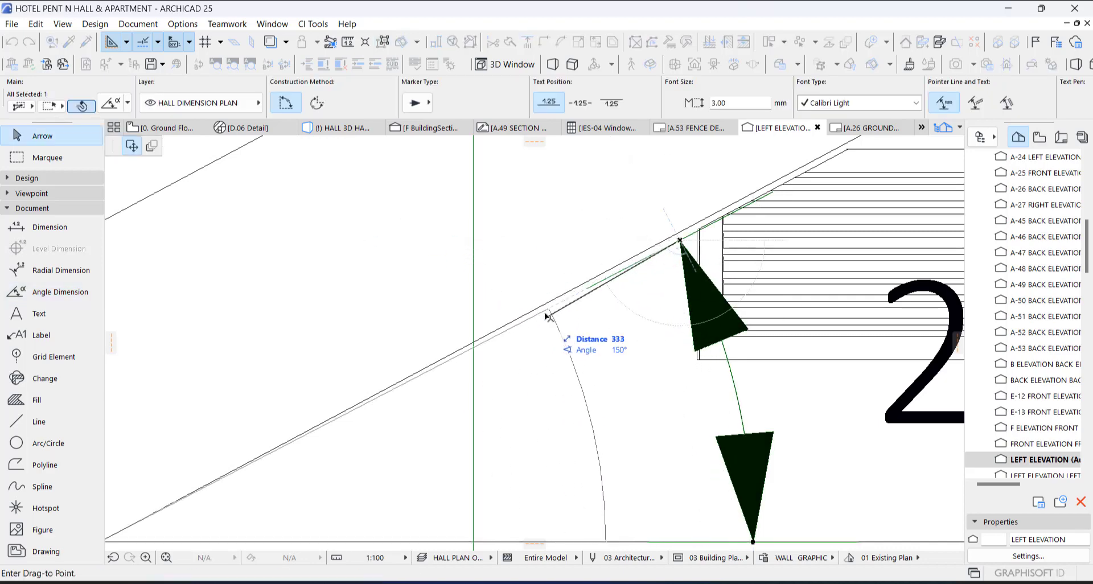
pyautogui.scroll(-3, 705, 352)
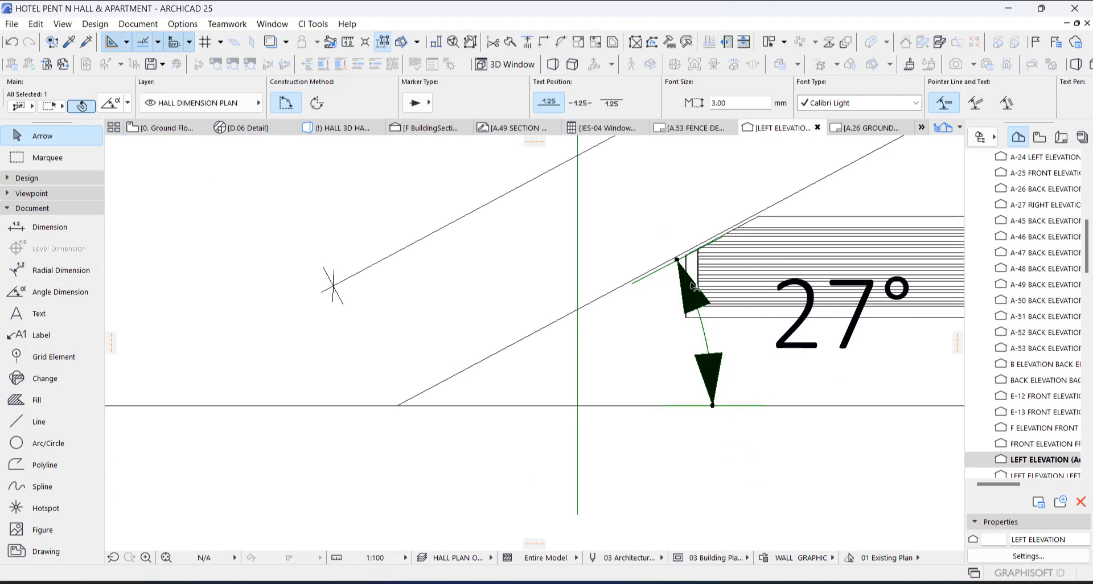
pyautogui.scroll(4, 675, 257)
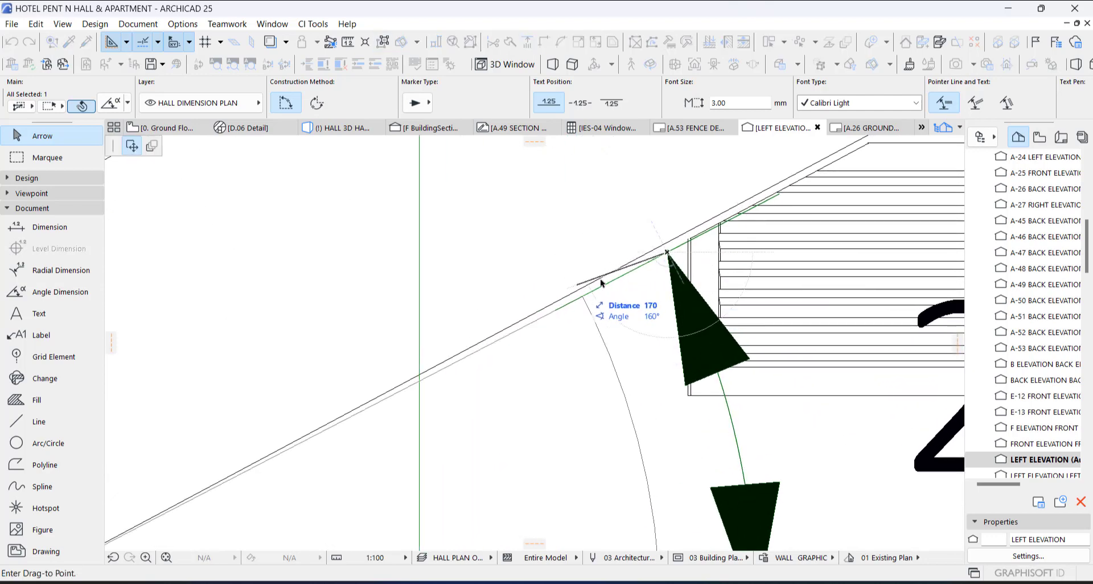
pyautogui.scroll(-2, 661, 307)
pyautogui.press('Delete')
pyautogui.scroll(-1, 523, 347)
# Step: Add a 28° angle dimension between the base line and the right glazed diagonal
pyautogui.click(47, 294)
pyautogui.scroll(3, 330, 453)
pyautogui.click(289, 469)
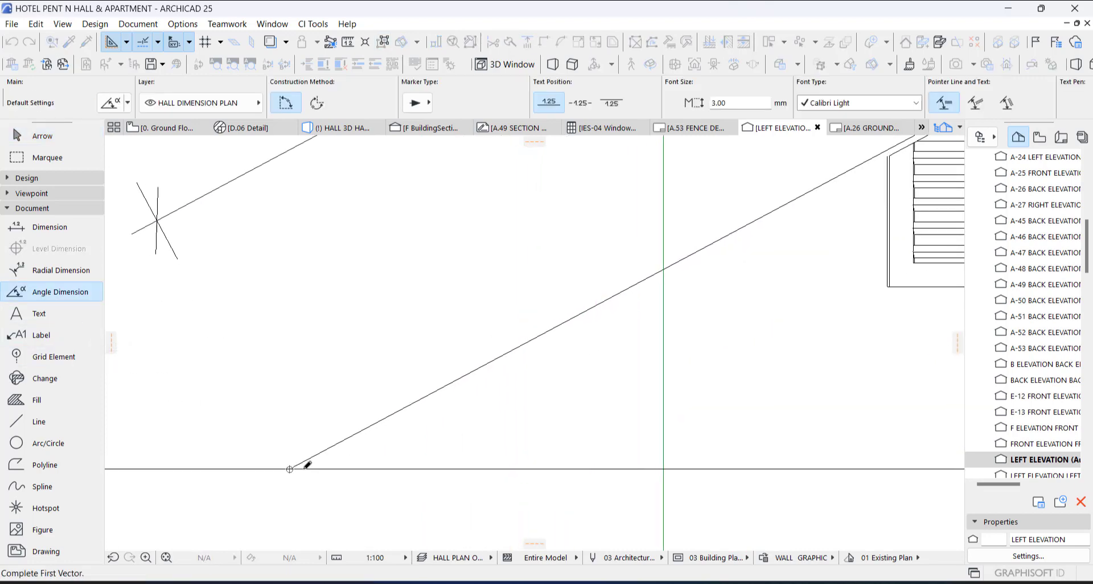
pyautogui.click(761, 469)
pyautogui.scroll(2, 293, 468)
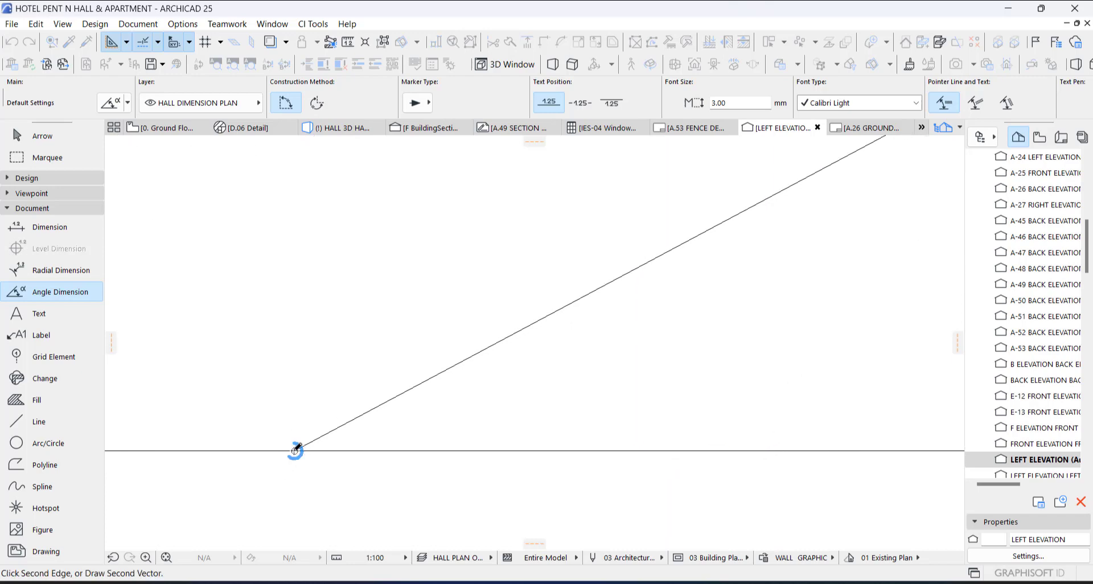
pyautogui.scroll(-2, 268, 475)
pyautogui.click(278, 469)
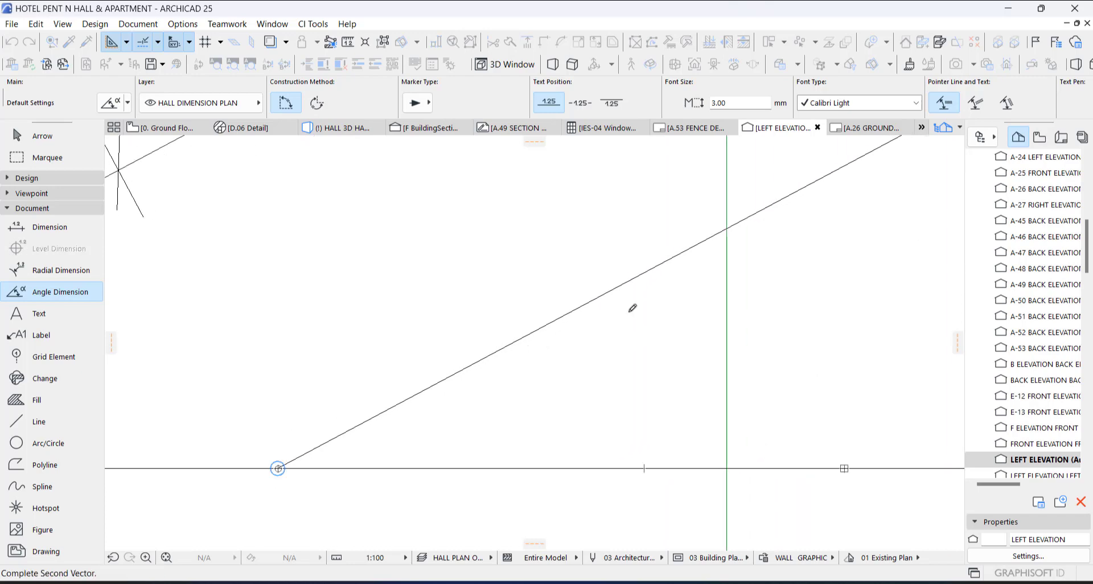
pyautogui.click(797, 189)
pyautogui.scroll(-1, 420, 412)
pyautogui.scroll(-2, 421, 412)
pyautogui.click(685, 371)
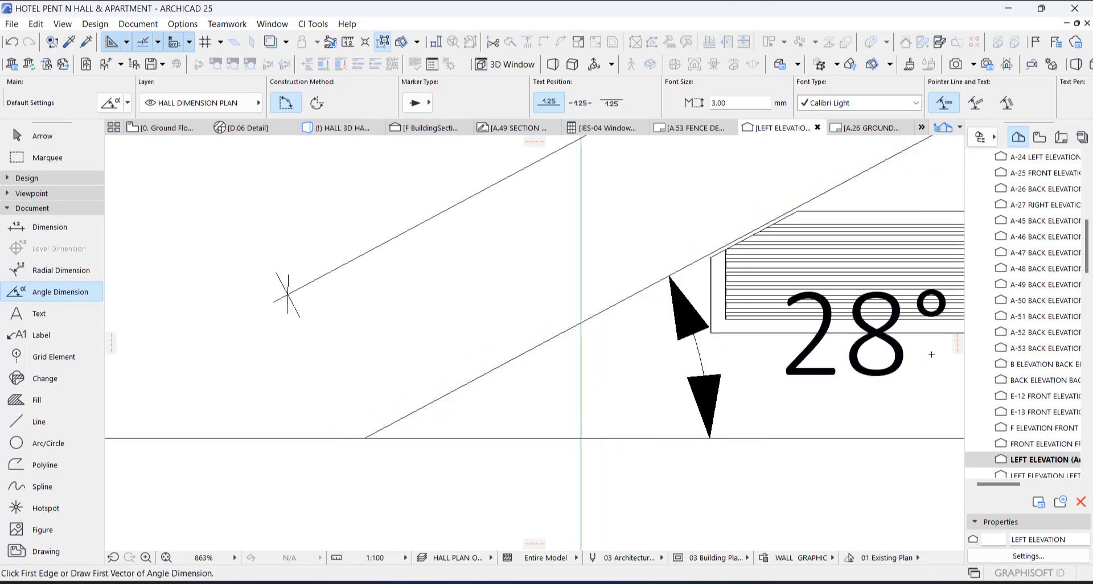
pyautogui.scroll(-6, 803, 402)
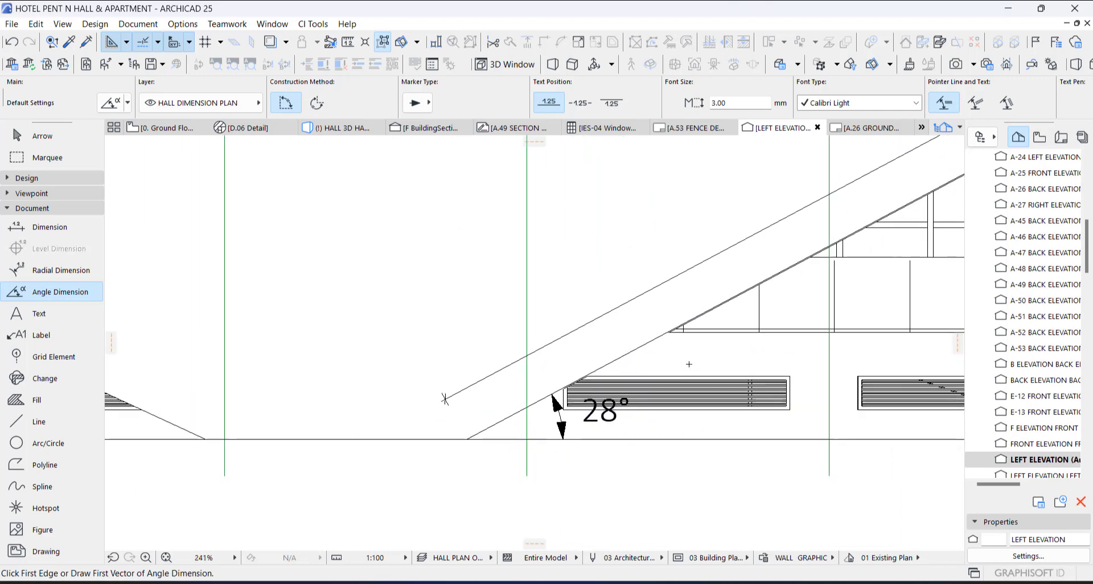